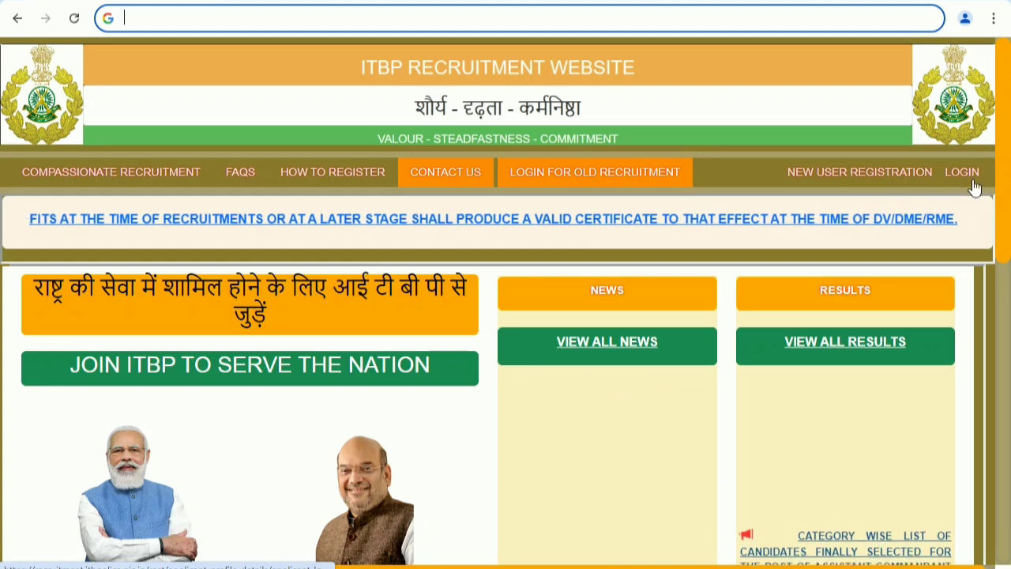
Step: Open the new user registration form from the ITBP recruitment home page
{"action": "left_click", "coordinate": [1004, 207]}
{"action": "left_click_drag", "start_coordinate": [1003, 207], "coordinate": [1000, 298]}
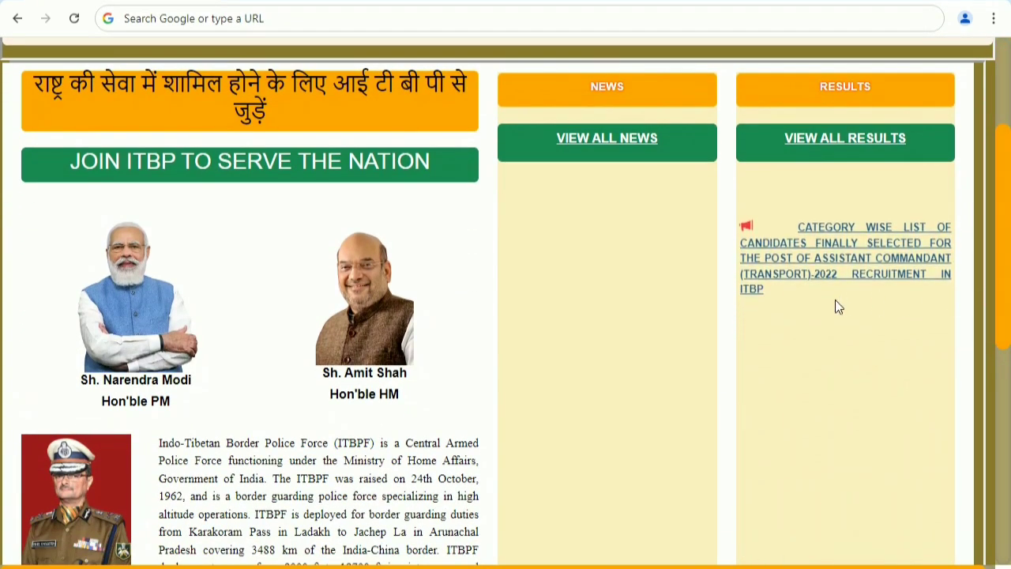
{"action": "scroll", "coordinate": [831, 304], "scroll_direction": "up", "scroll_amount": 3}
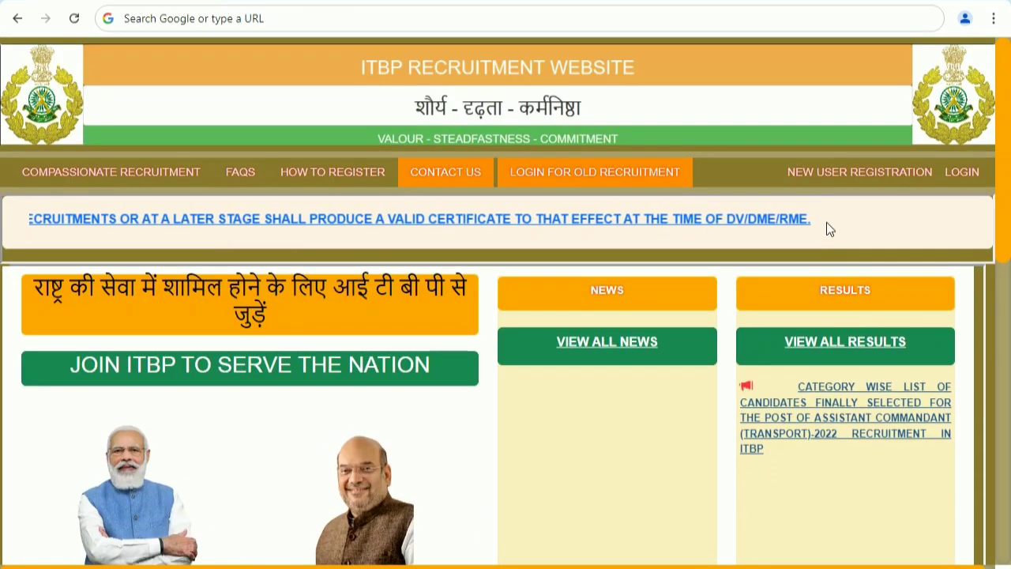
{"action": "left_click", "coordinate": [872, 188]}
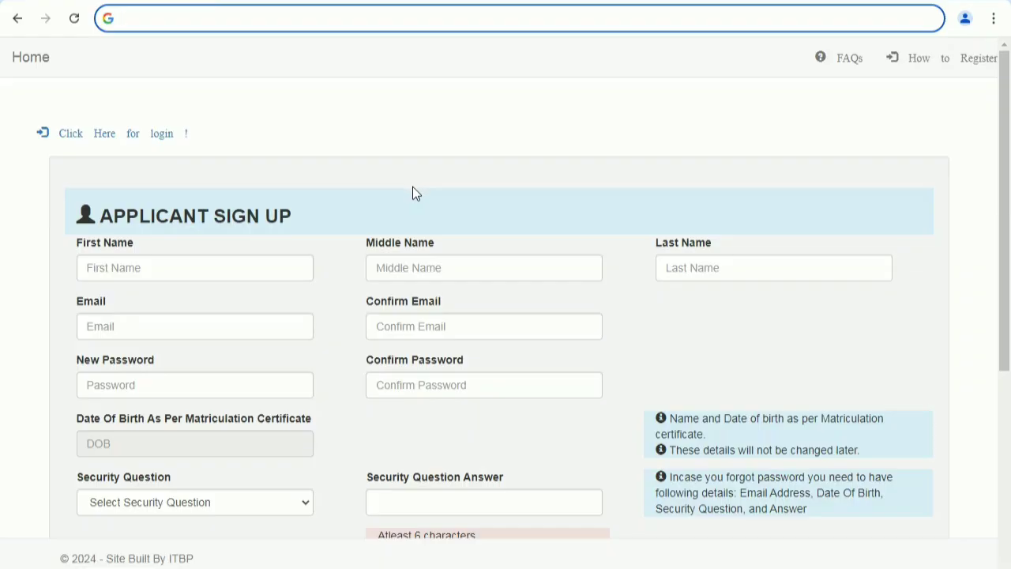
Step: Choose "Which is your favourite movie" as the security question in the applicant sign-up form and activate its answer field
{"action": "scroll", "coordinate": [413, 188], "scroll_direction": "down", "scroll_amount": 1}
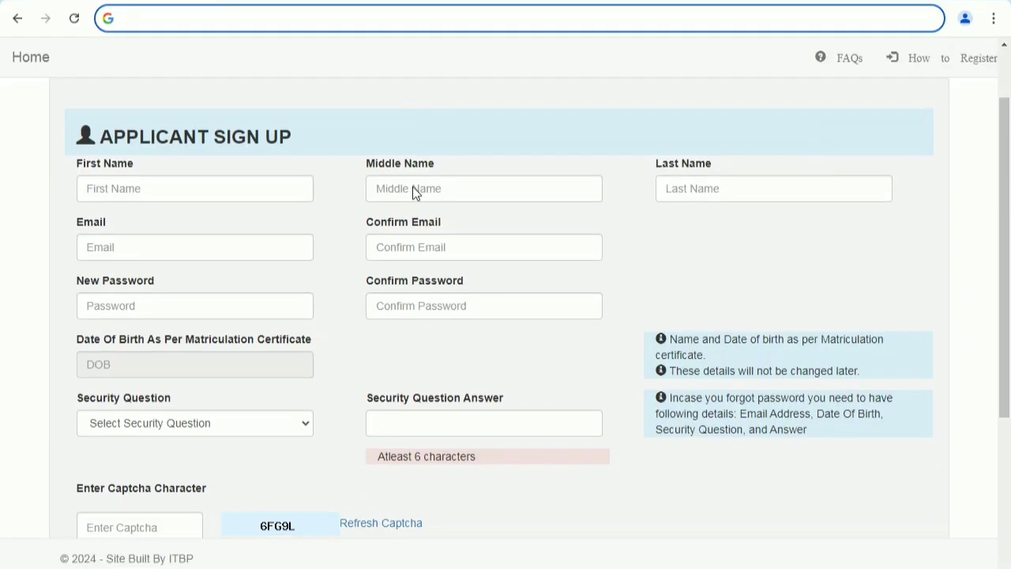
{"action": "scroll", "coordinate": [386, 190], "scroll_direction": "down", "scroll_amount": 1}
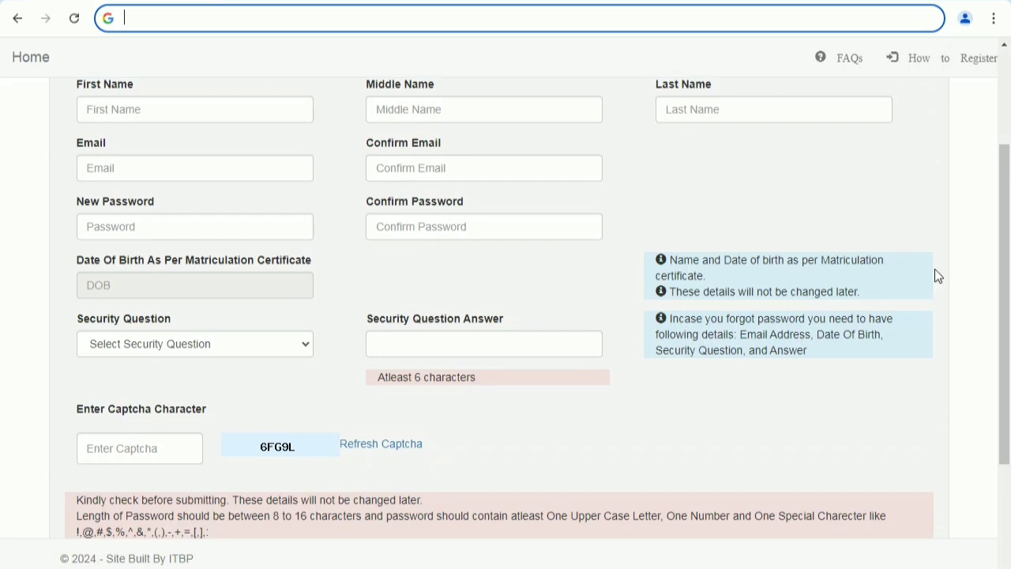
{"action": "left_click_drag", "start_coordinate": [1004, 287], "coordinate": [1004, 268]}
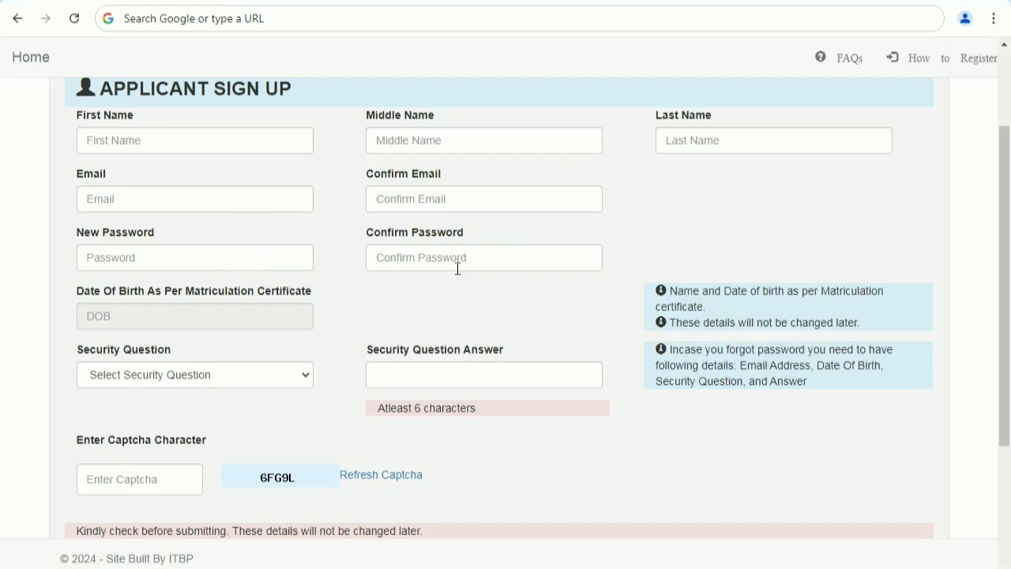
{"action": "left_click", "coordinate": [195, 315]}
{"action": "left_click", "coordinate": [222, 380]}
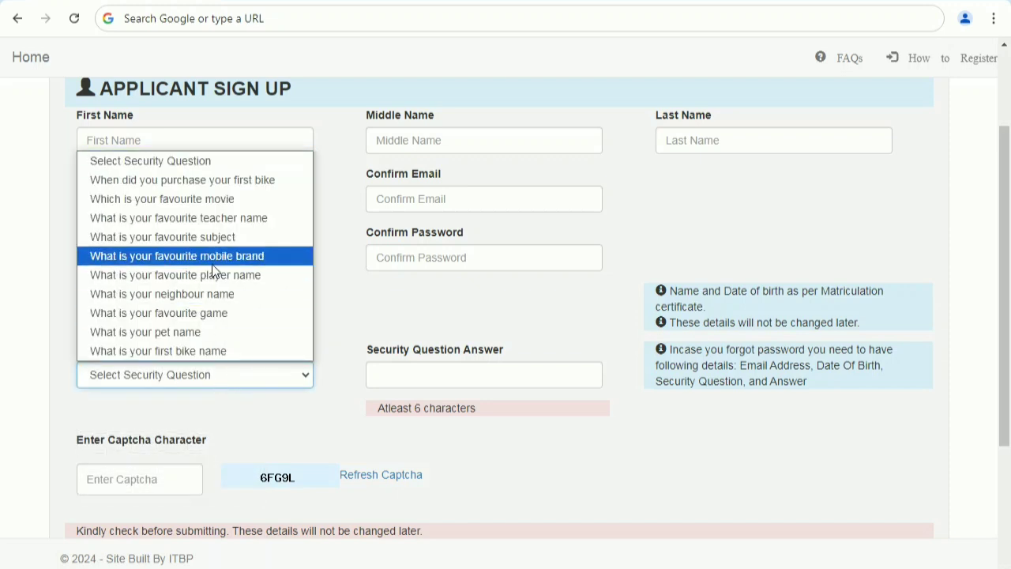
{"action": "left_click", "coordinate": [229, 203]}
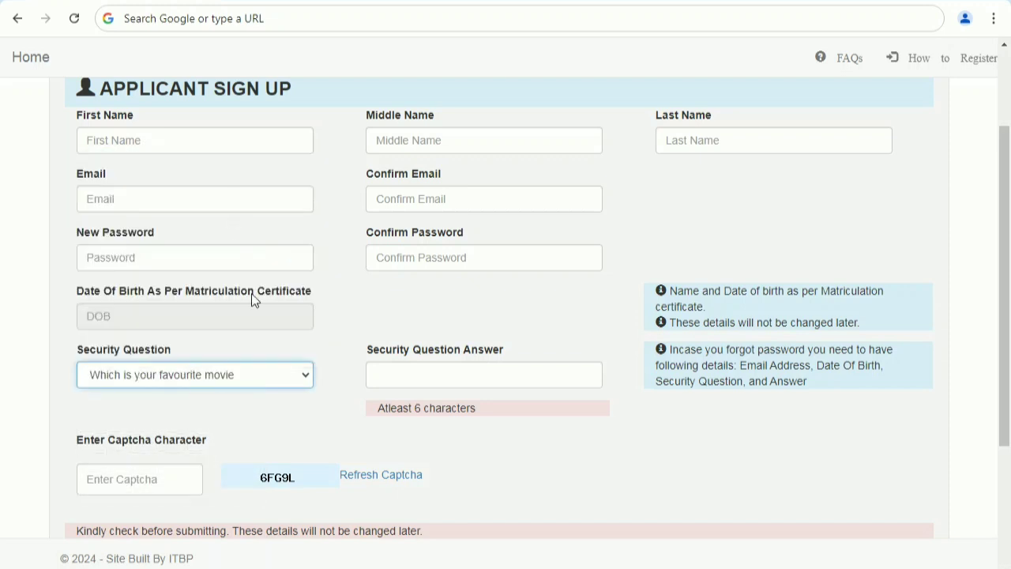
{"action": "left_click", "coordinate": [430, 379]}
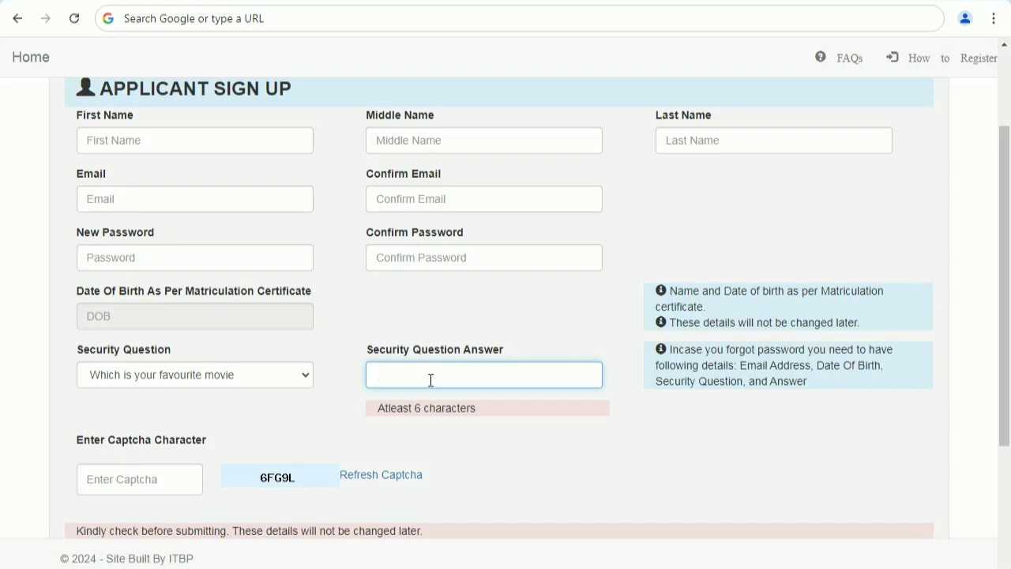
Step: Look over the captcha and submission section of the sign-up form and go to the applicant login page
{"action": "scroll", "coordinate": [395, 390], "scroll_direction": "down", "scroll_amount": 1}
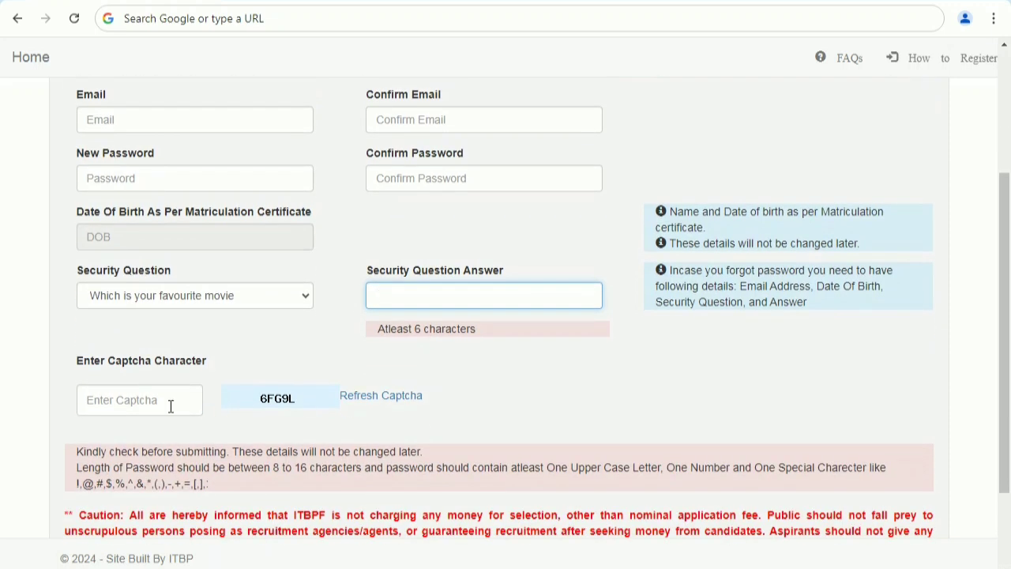
{"action": "scroll", "coordinate": [336, 408], "scroll_direction": "down", "scroll_amount": 2}
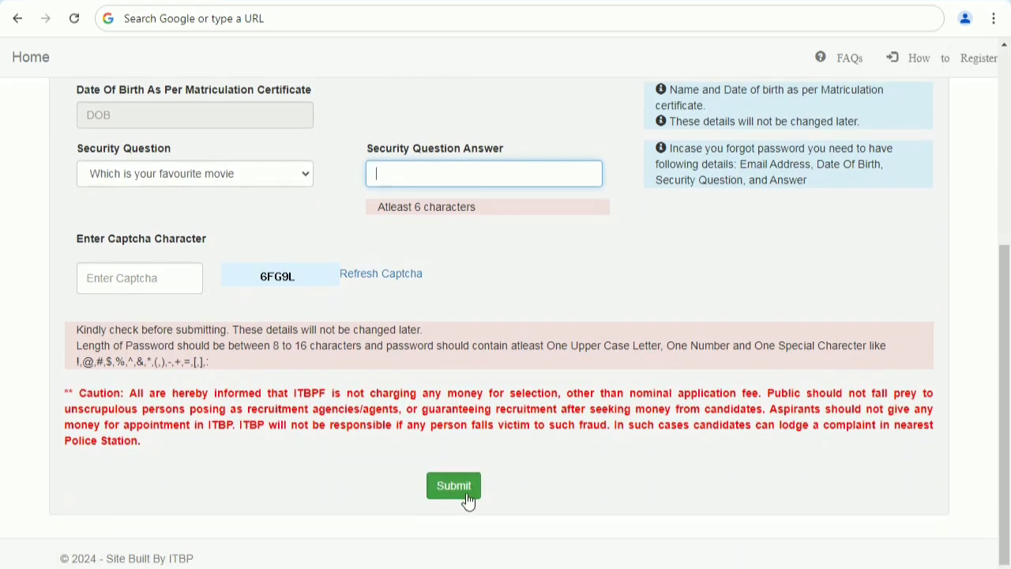
{"action": "scroll", "coordinate": [391, 393], "scroll_direction": "up", "scroll_amount": 4}
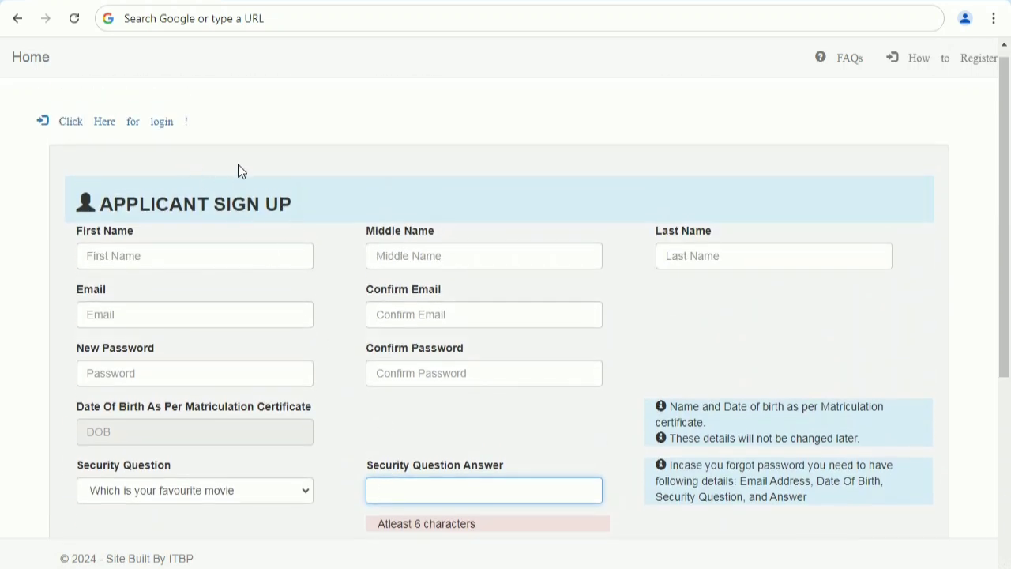
{"action": "left_click", "coordinate": [143, 130]}
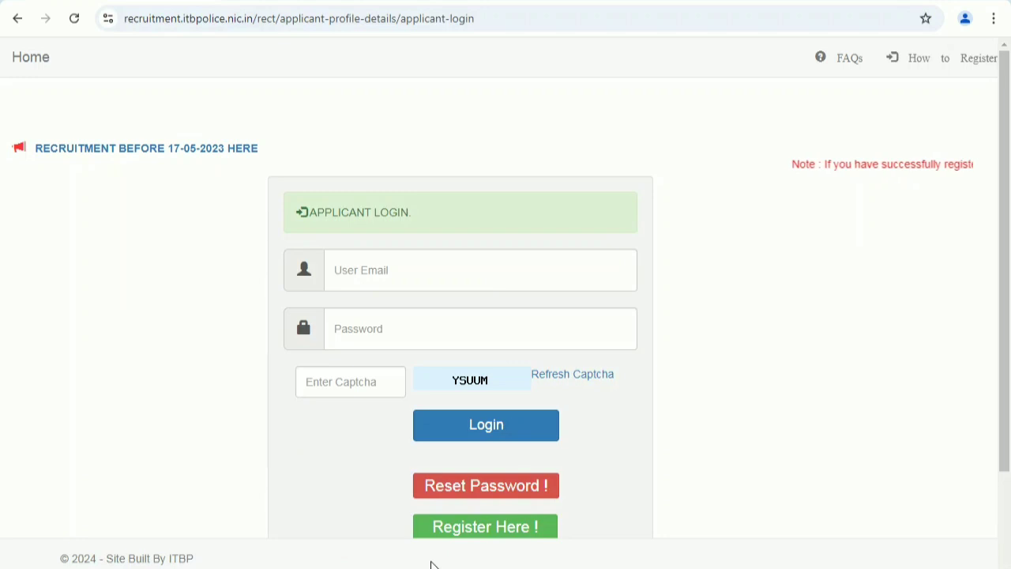
{"action": "scroll", "coordinate": [414, 277], "scroll_direction": "down", "scroll_amount": 1}
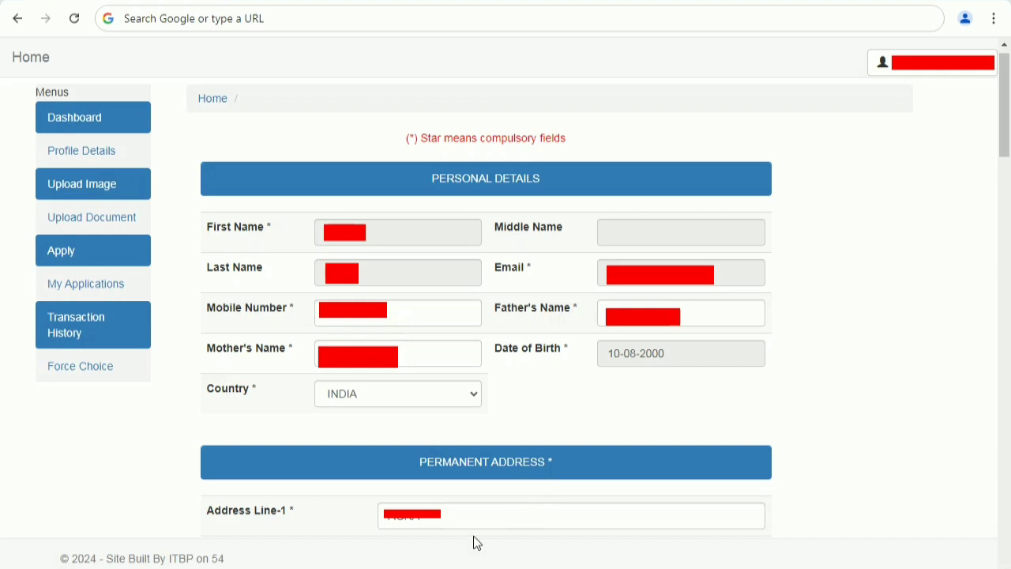
Step: Review the profile form down to the educational details, checking the available qualification options and the institution name entry
{"action": "scroll", "coordinate": [475, 542], "scroll_direction": "down", "scroll_amount": 10}
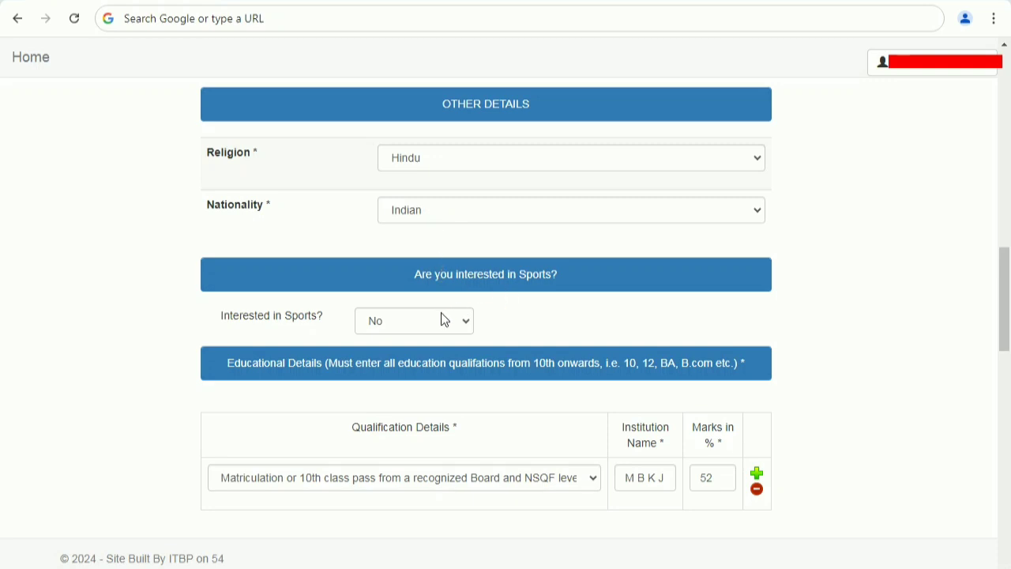
{"action": "left_click", "coordinate": [358, 492]}
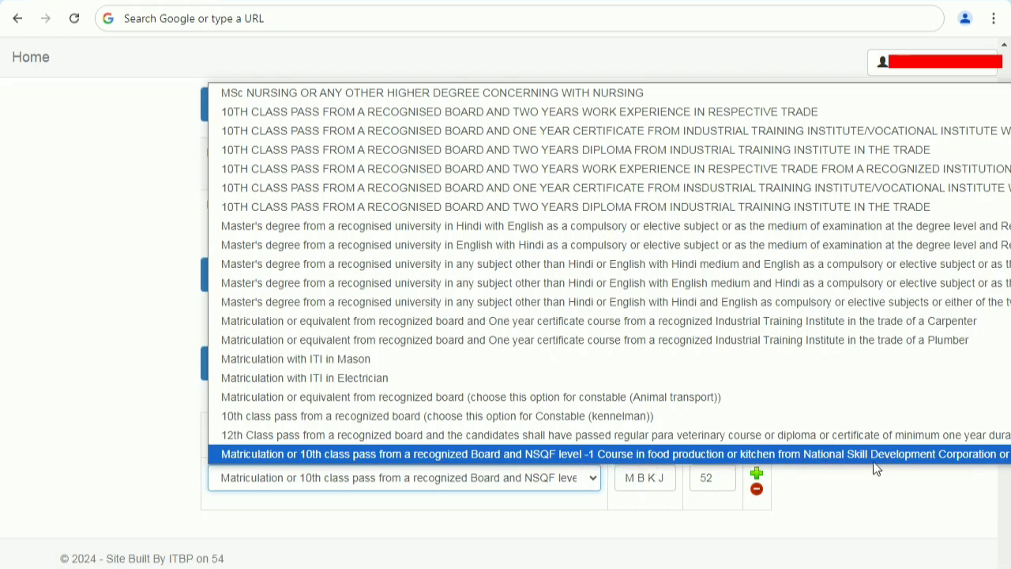
{"action": "left_click", "coordinate": [289, 490]}
{"action": "left_click", "coordinate": [643, 476]}
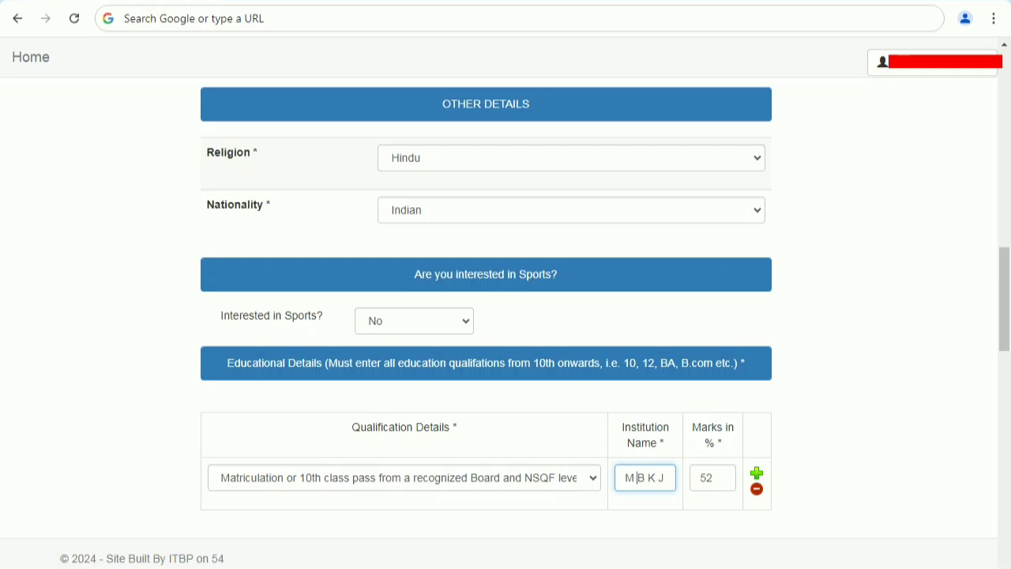
Step: Try SC as the applicant's category and restore the OBC(NCL) selection
{"action": "scroll", "coordinate": [374, 272], "scroll_direction": "down", "scroll_amount": 5}
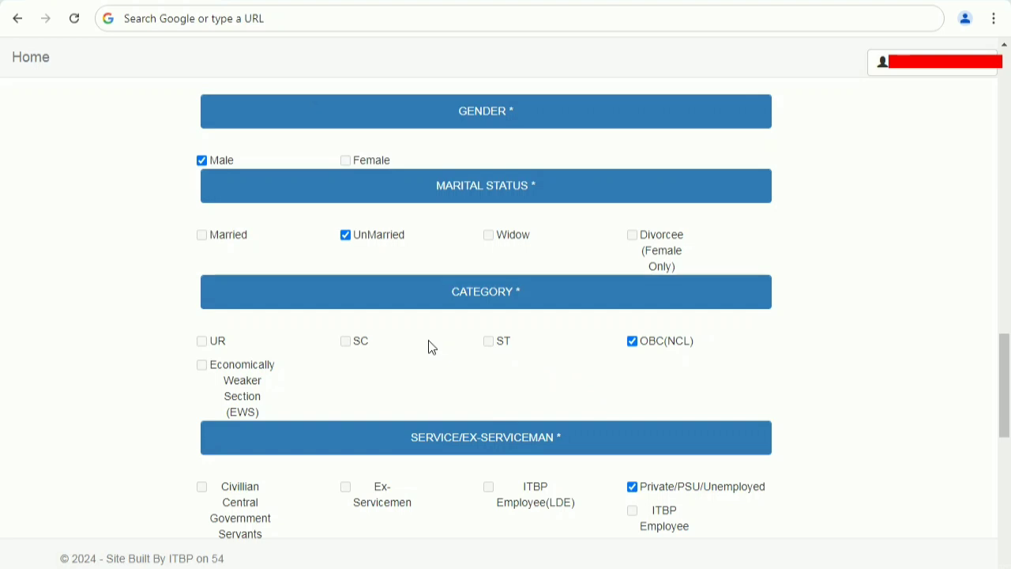
{"action": "left_click", "coordinate": [633, 343]}
{"action": "left_click", "coordinate": [349, 343]}
{"action": "left_click", "coordinate": [344, 344]}
{"action": "left_click", "coordinate": [632, 345]}
Step: Clear and re-tick "Not affected by any of the above three" in the riot section of the profile
{"action": "scroll", "coordinate": [436, 542], "scroll_direction": "down", "scroll_amount": 5}
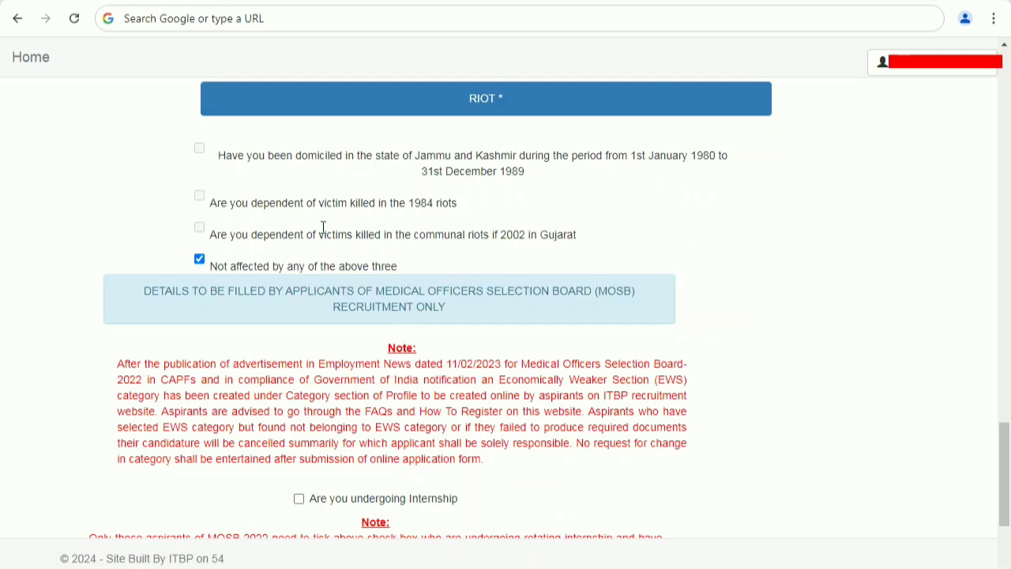
{"action": "left_click", "coordinate": [200, 260]}
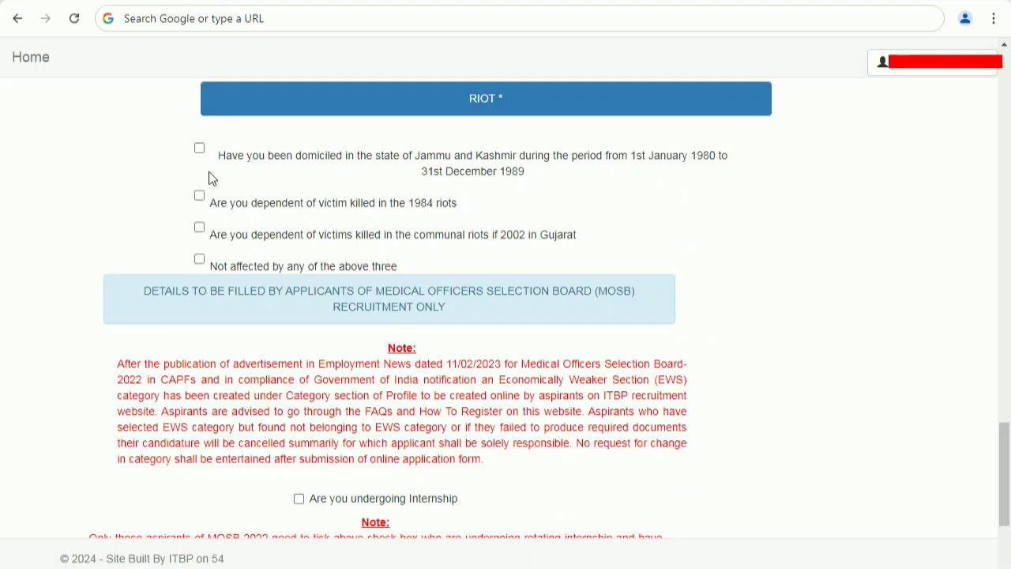
{"action": "left_click", "coordinate": [200, 260]}
Step: Try the internship and MBBS/MS/MD degree options for medical officer applicants, and clear each one again
{"action": "scroll", "coordinate": [350, 400], "scroll_direction": "down", "scroll_amount": 1}
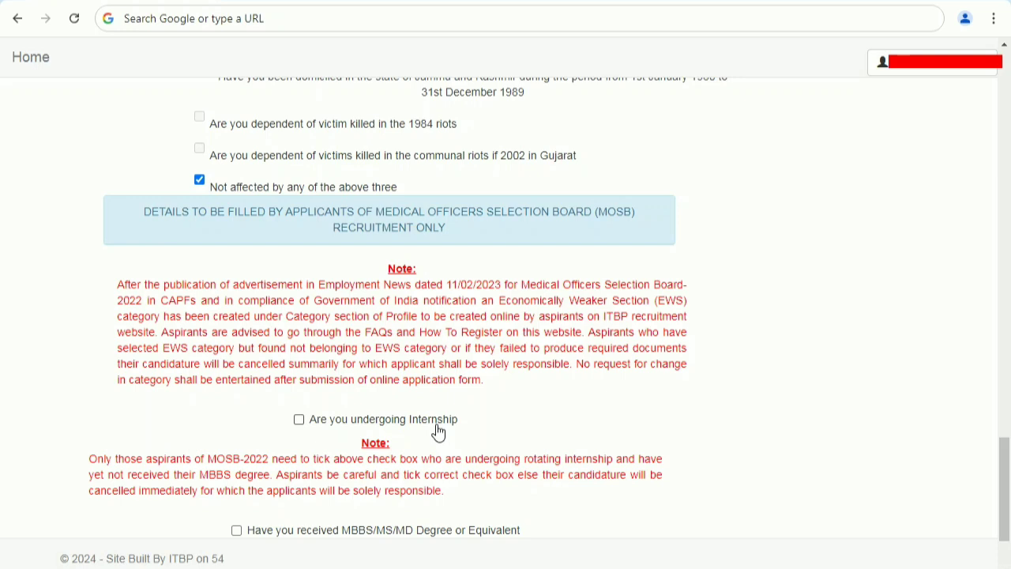
{"action": "scroll", "coordinate": [439, 432], "scroll_direction": "down", "scroll_amount": 1}
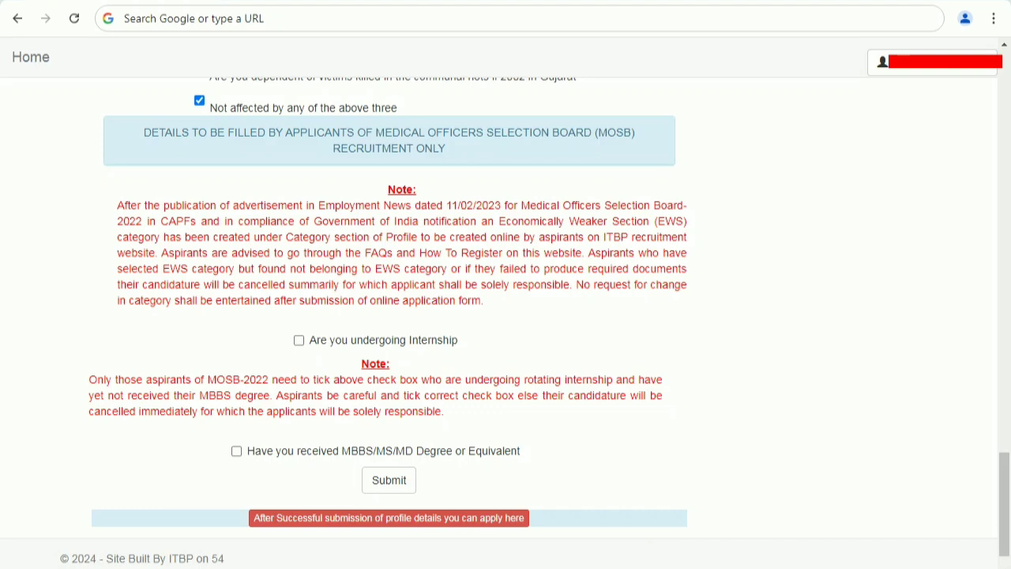
{"action": "left_click", "coordinate": [299, 341]}
{"action": "left_click", "coordinate": [302, 344]}
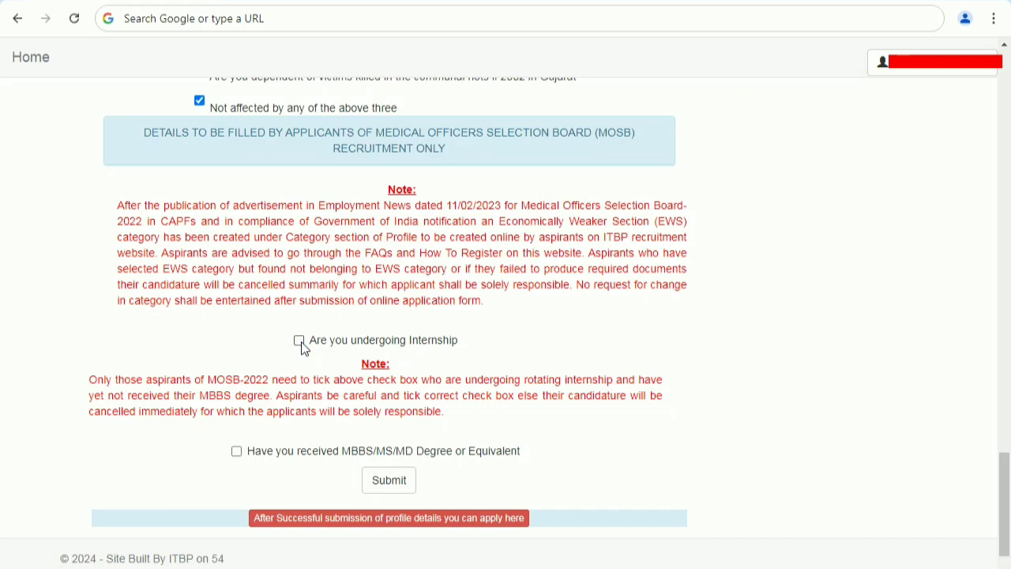
{"action": "left_click", "coordinate": [238, 452]}
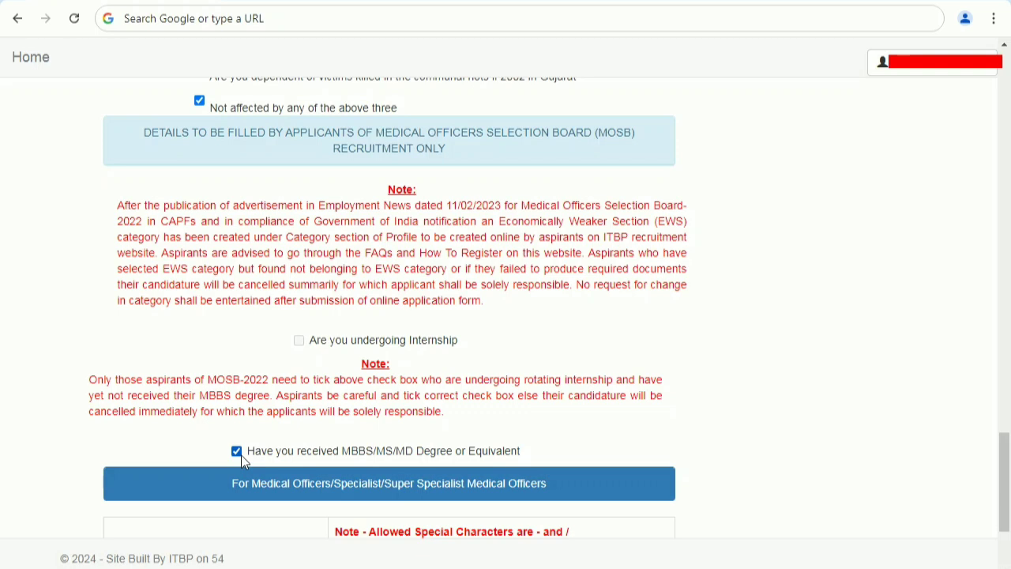
{"action": "scroll", "coordinate": [242, 457], "scroll_direction": "down", "scroll_amount": 1}
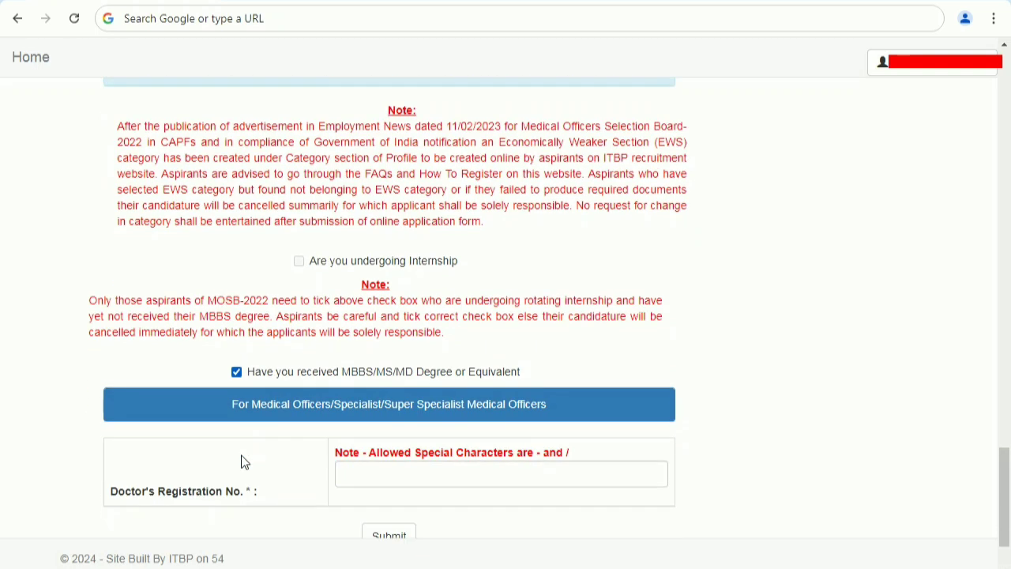
{"action": "left_click", "coordinate": [236, 372]}
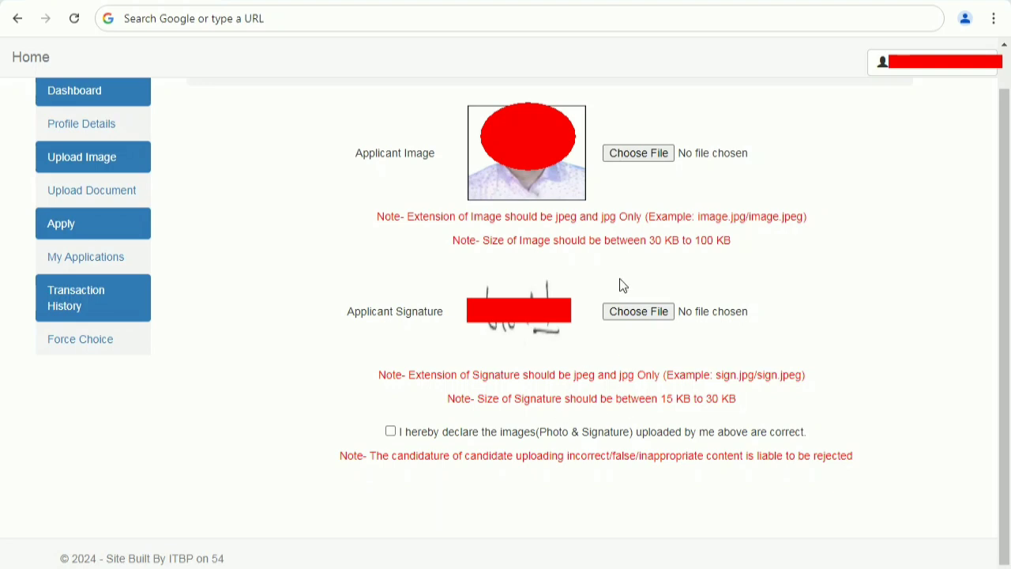
Step: Tick the declaration that the uploaded photo and signature are correct
{"action": "left_click", "coordinate": [390, 431]}
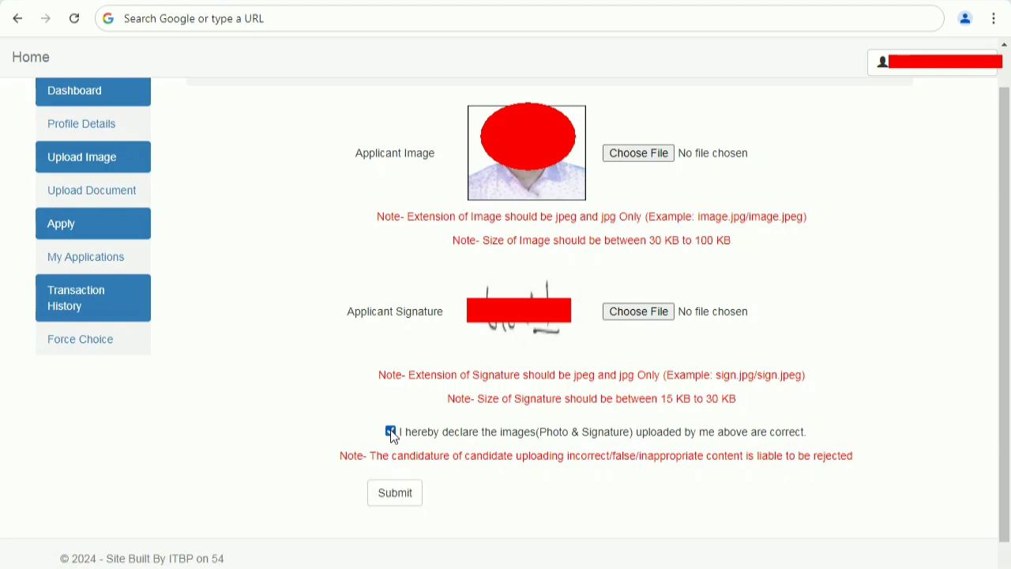
{"action": "left_click", "coordinate": [390, 431]}
{"action": "left_click", "coordinate": [390, 431]}
Step: Apply for the Constable Kitchen Services post under advertisement 10/2024 and agree to the declaration
{"action": "left_click", "coordinate": [88, 235]}
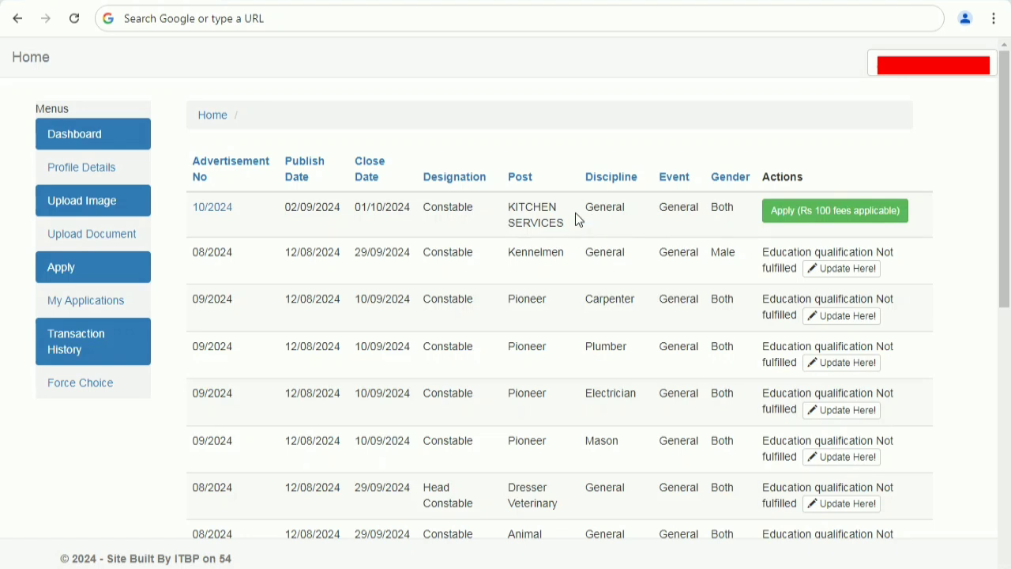
{"action": "left_click", "coordinate": [818, 221]}
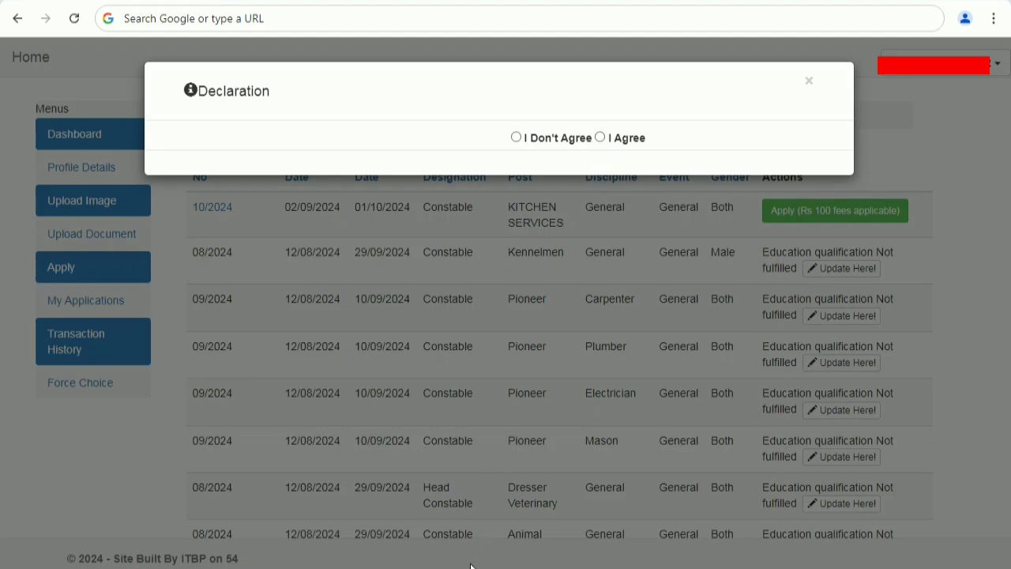
{"action": "left_click", "coordinate": [599, 136]}
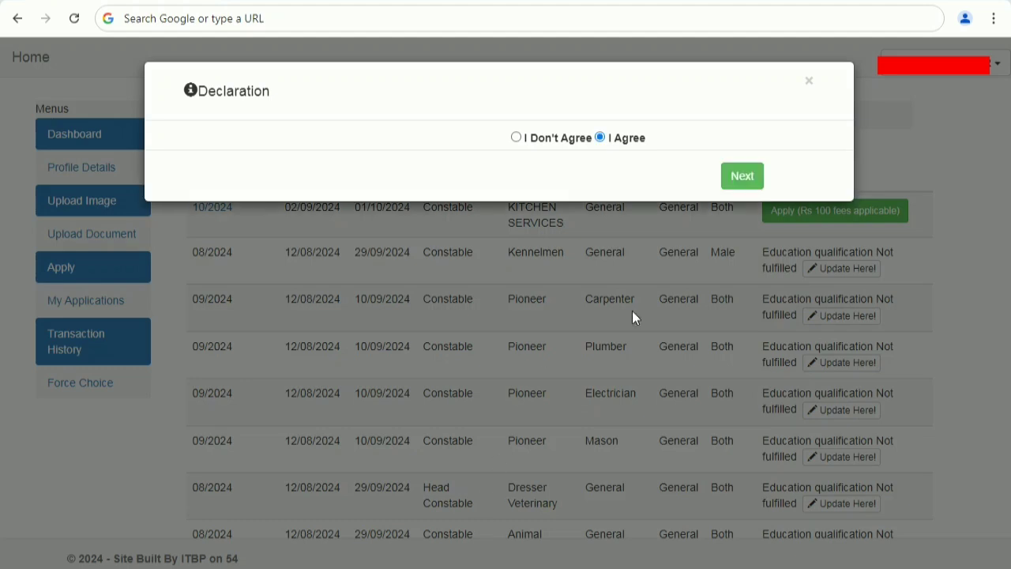
{"action": "left_click", "coordinate": [742, 179]}
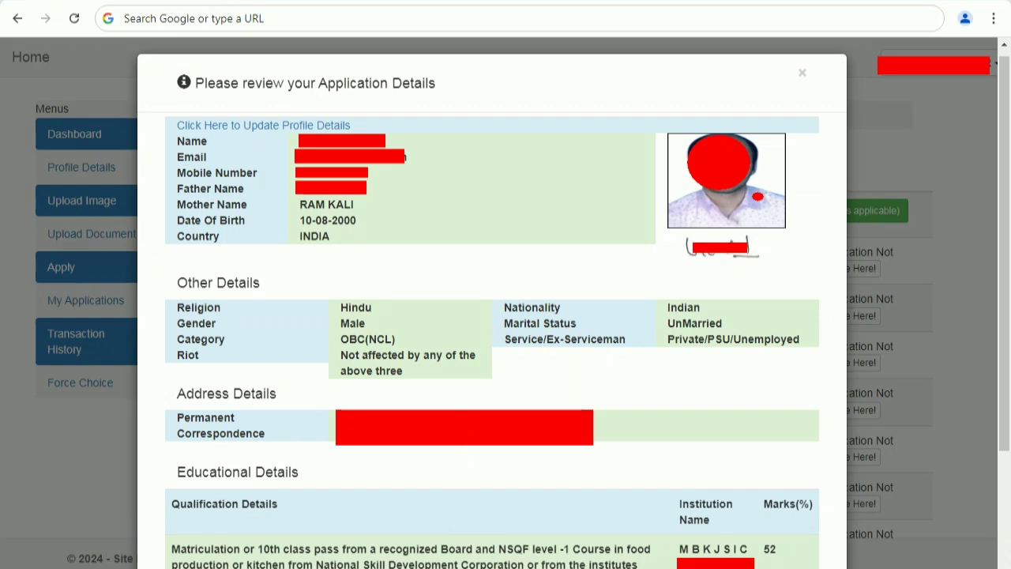
Step: Review the application details, continue to the payment stage and agree to the refund and cancellation policy
{"action": "scroll", "coordinate": [491, 316], "scroll_direction": "down", "scroll_amount": 2}
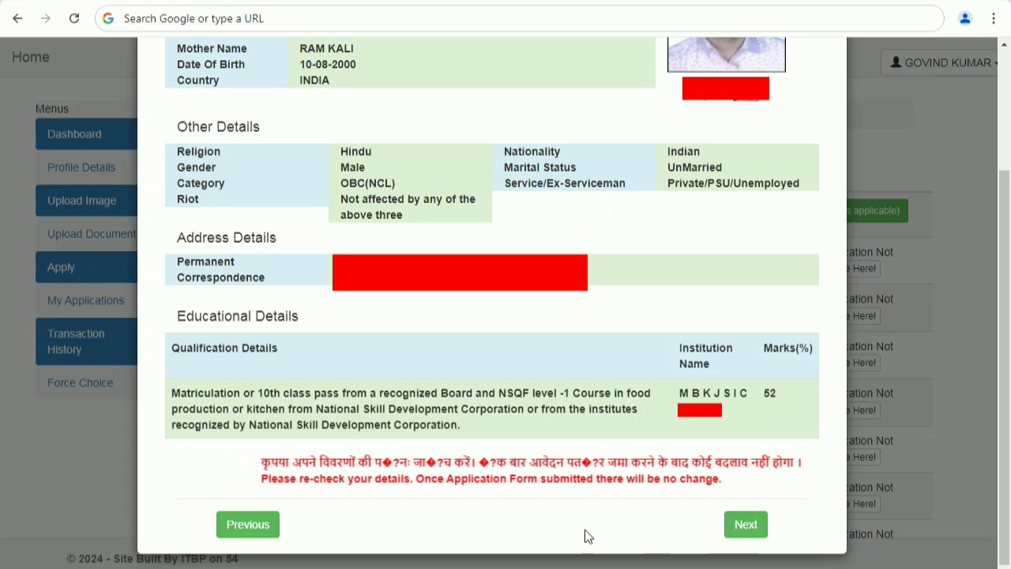
{"action": "left_click", "coordinate": [746, 524]}
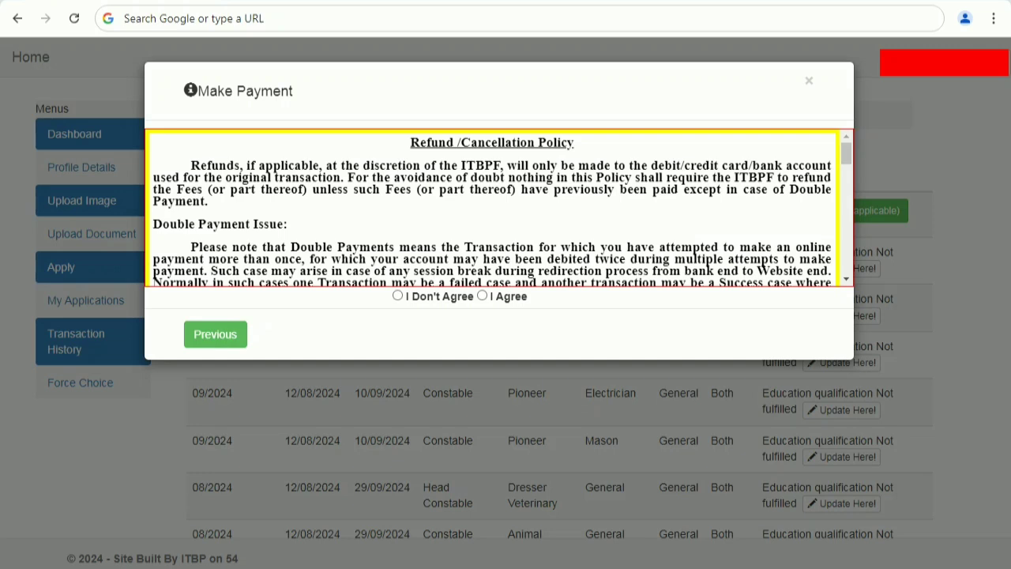
{"action": "left_click", "coordinate": [482, 296]}
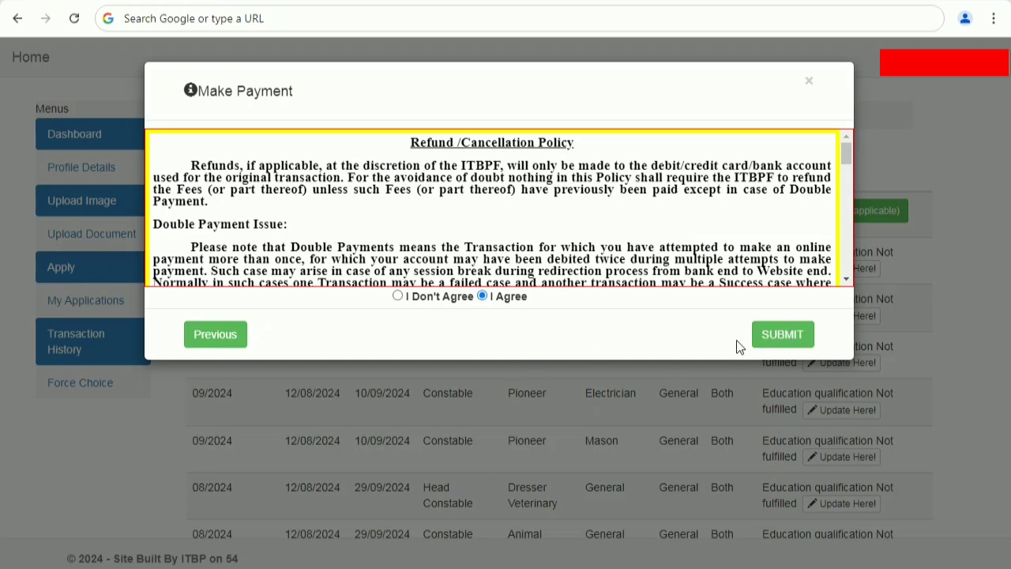